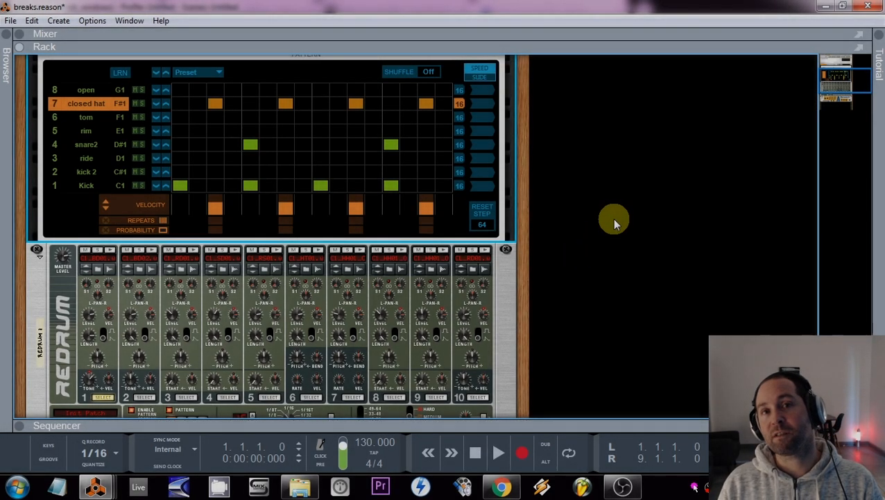
Step: Turn the four-on-the-floor beat into a break by moving the closed hat from step 7 to 8 and placing kicks on steps 1, 7 and 10
key(space)
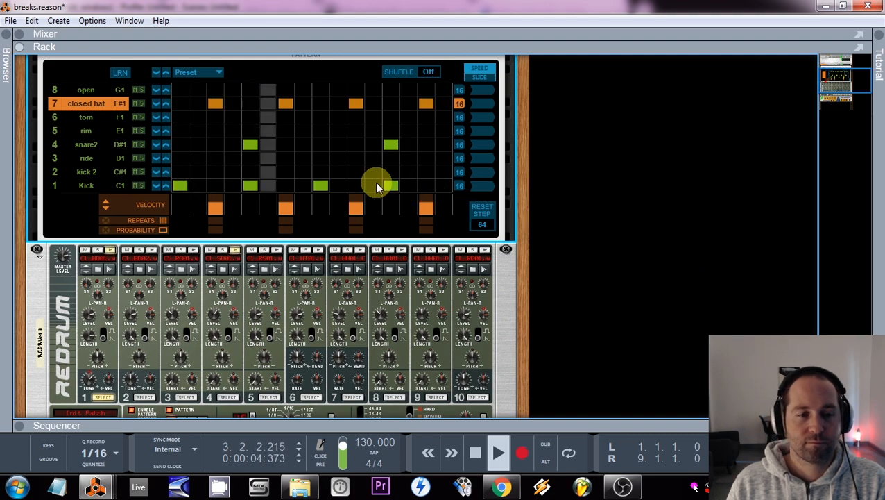
click(473, 453)
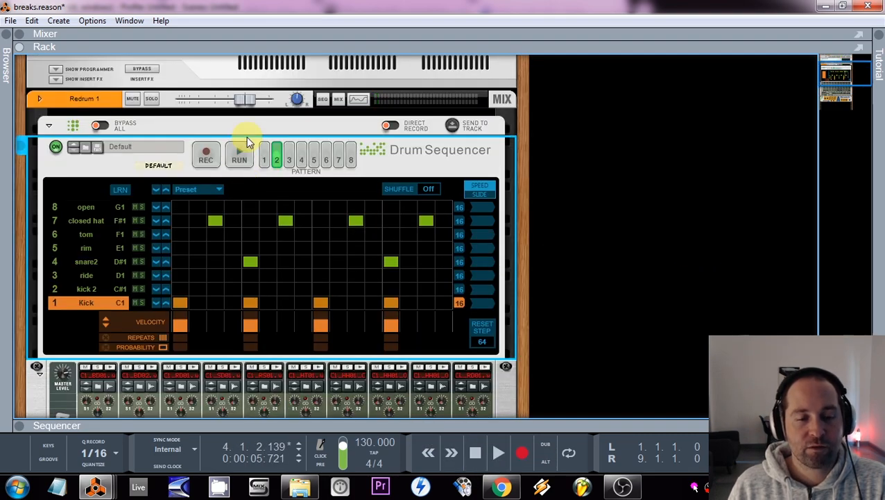
click(286, 221)
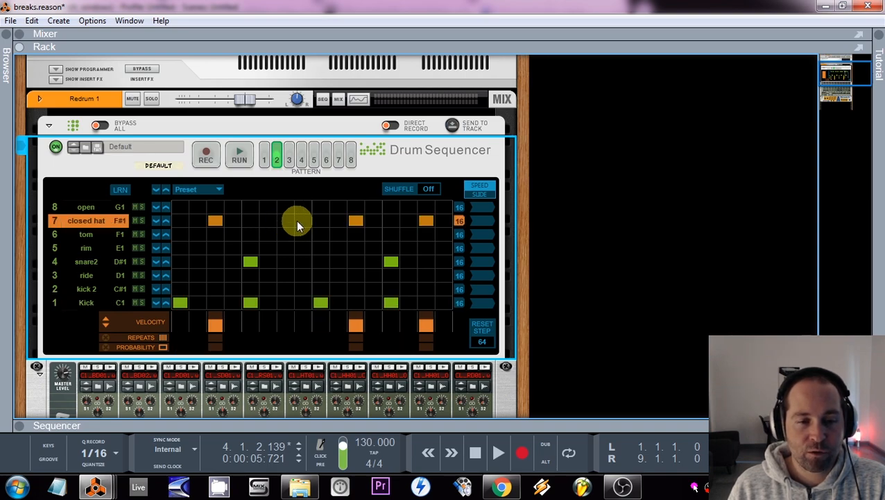
click(303, 222)
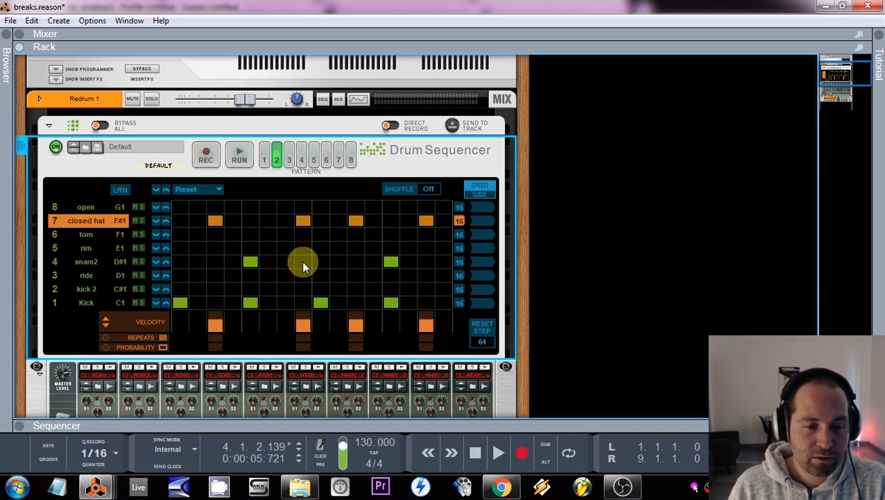
click(390, 303)
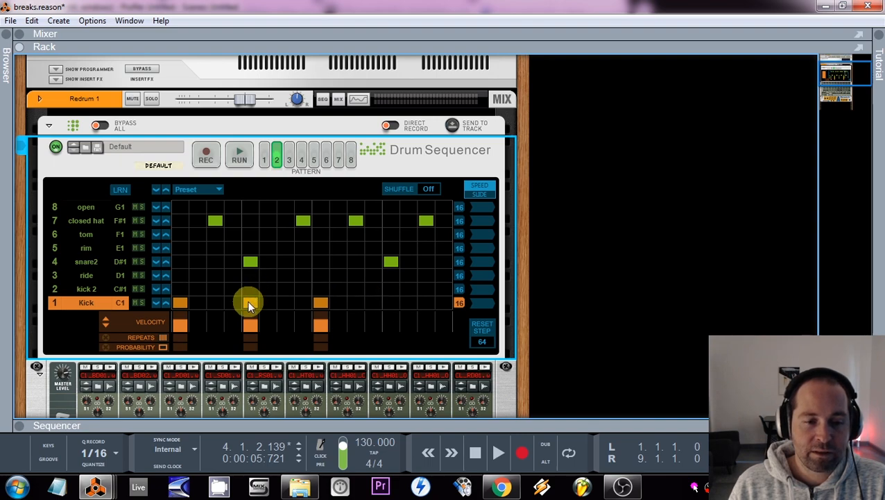
click(289, 304)
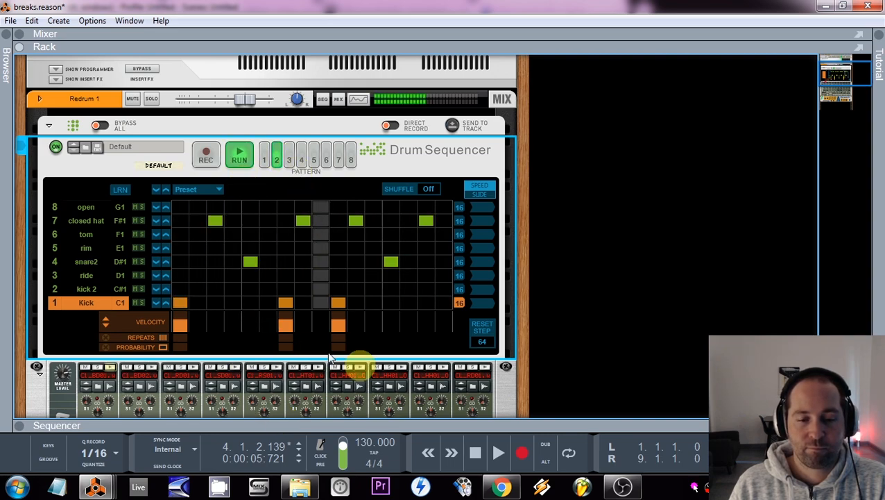
double_click(475, 454)
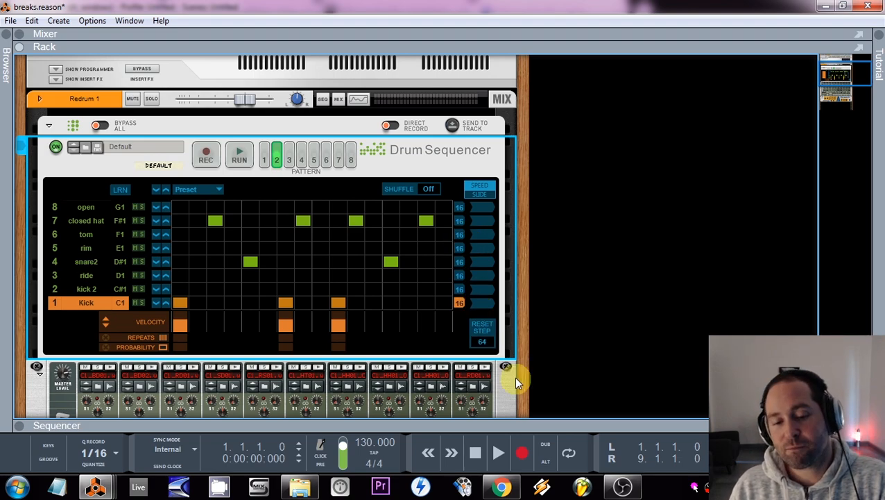
Step: Play the break pattern at 130, 90, 175 and 70 BPM to compare how it sounds at each tempo
click(503, 458)
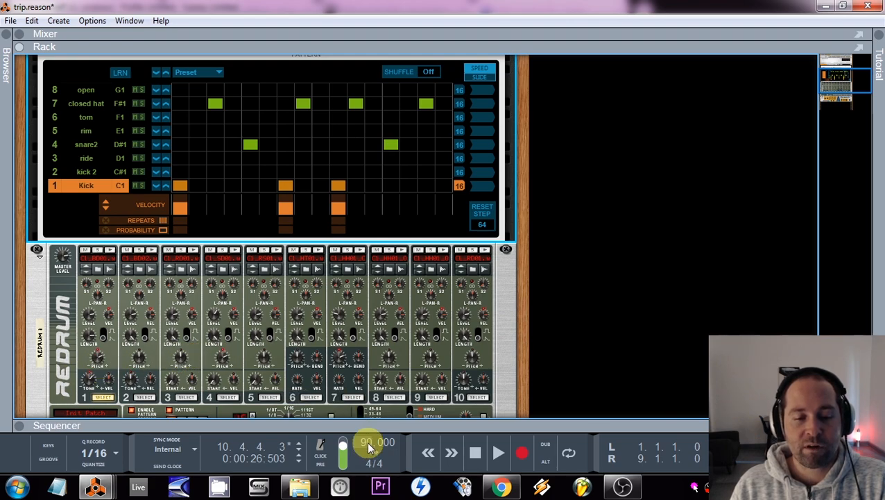
key(space)
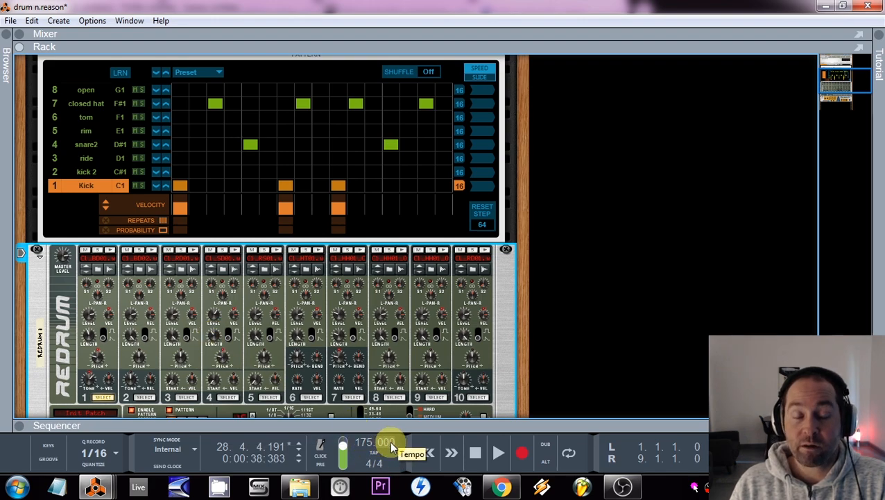
click(498, 452)
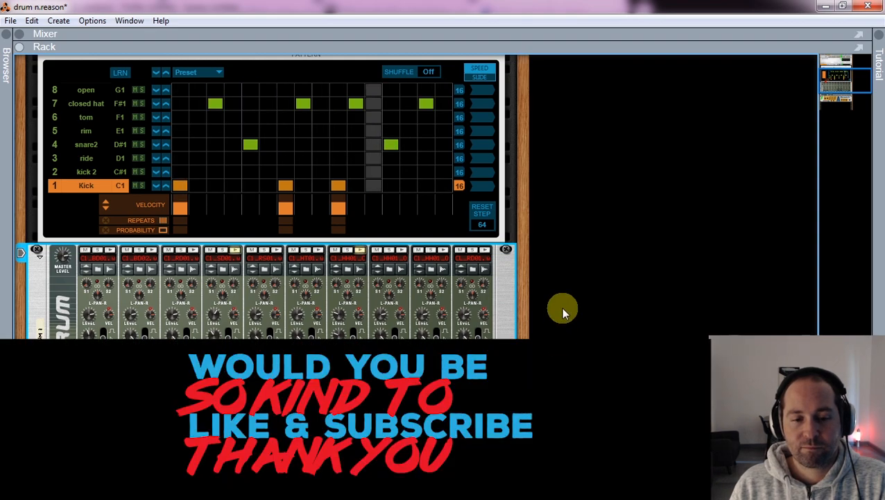
key(space)
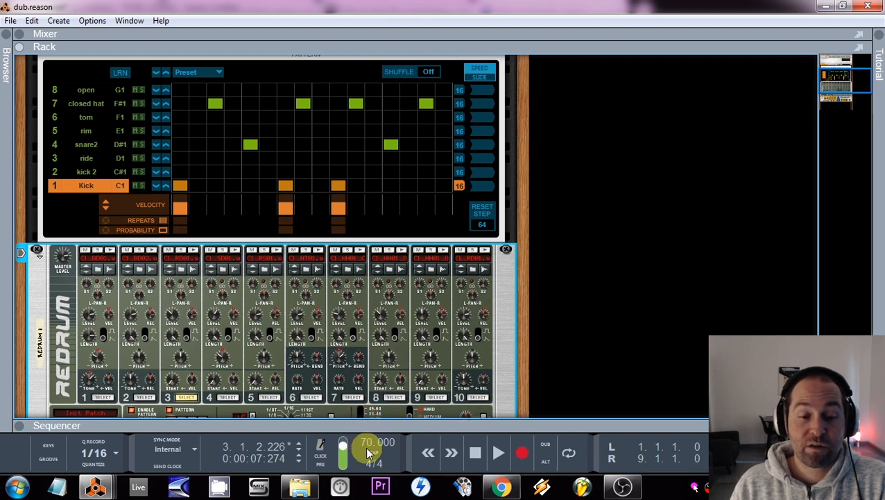
click(498, 454)
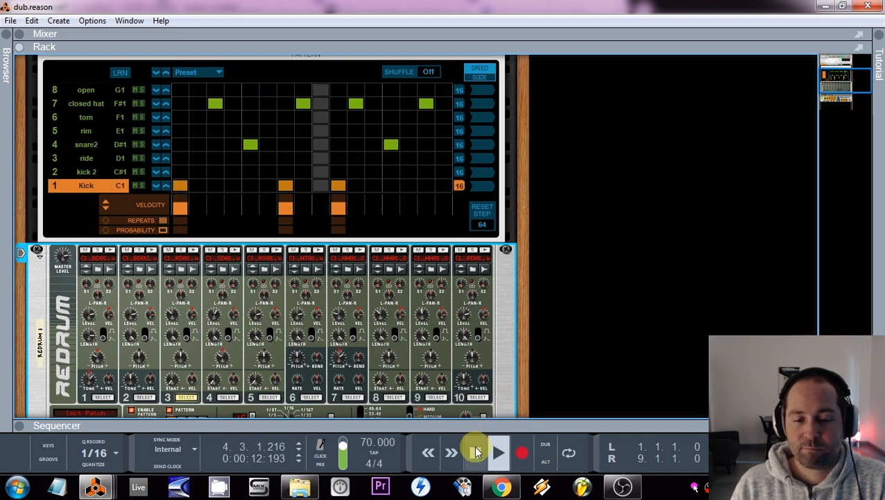
click(478, 455)
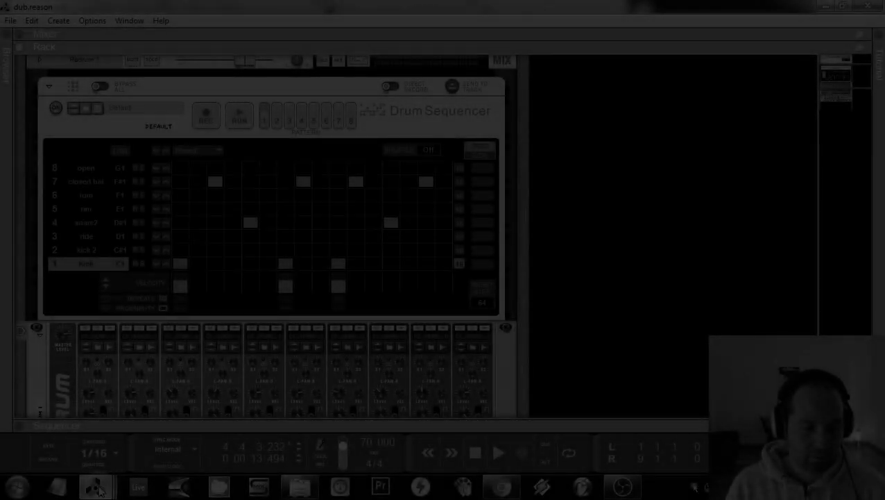
Step: Build a kick row on steps 1, 3, 7, 9, 11 and 15 around the snare2 hits and play the pattern briefly
mouse_move(101, 490)
click(491, 415)
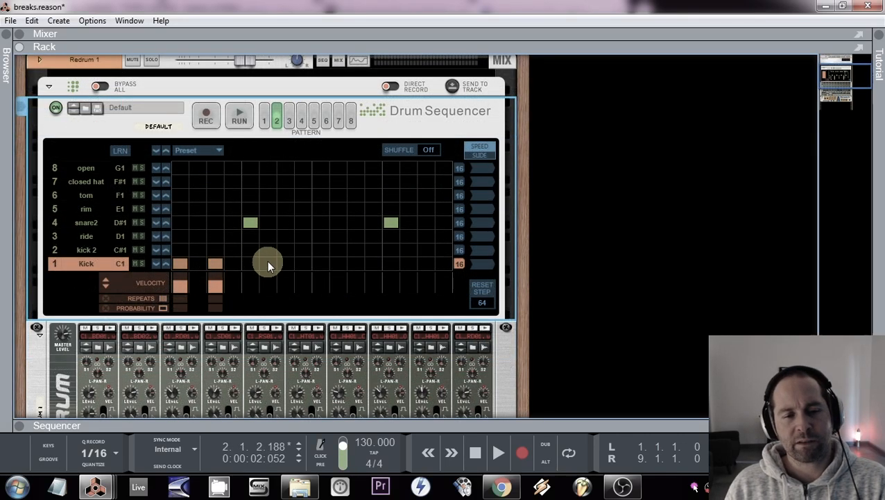
click(355, 263)
click(390, 263)
click(426, 263)
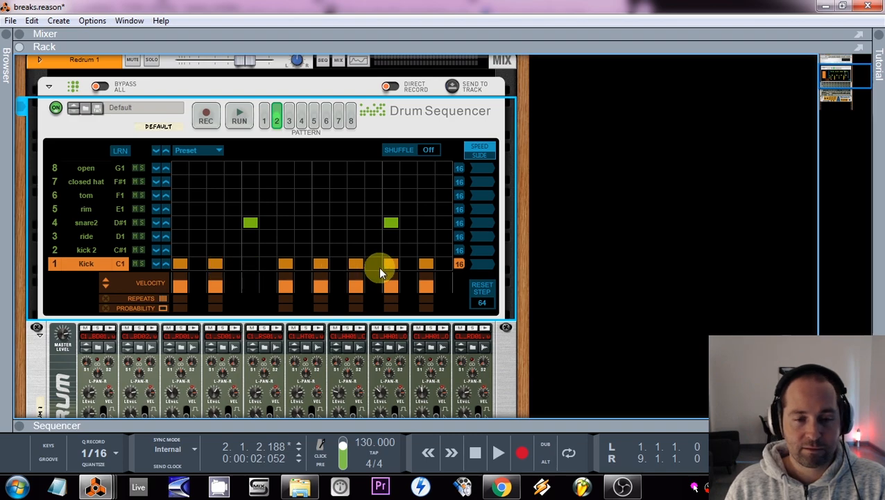
click(233, 120)
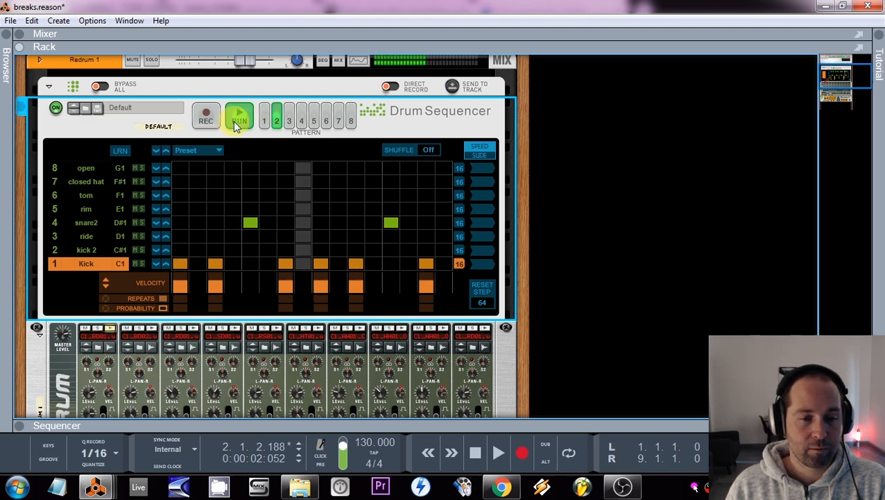
click(476, 452)
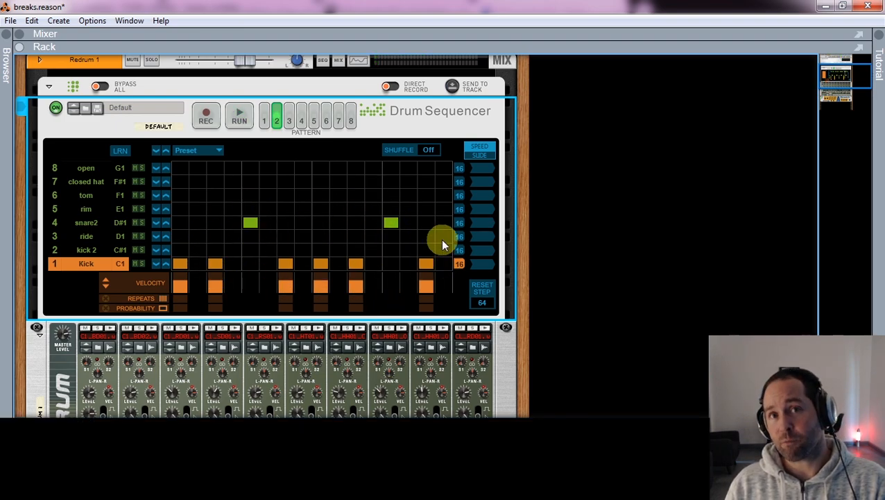
Step: Start song playback and remove the kicks on steps 3, 11 and 15 while the pattern runs
key(space)
click(216, 264)
click(357, 264)
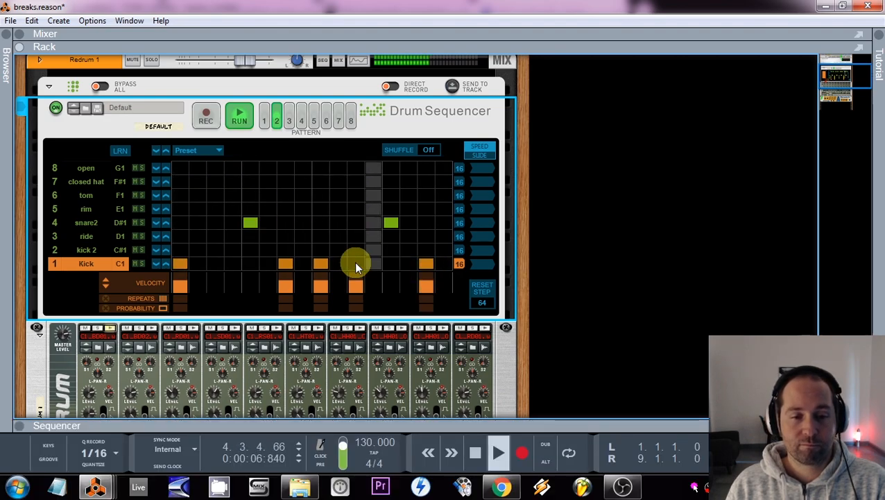
click(426, 264)
Step: Try extra snare2 hits on steps 11, 3 and 15 and a kick on step 11, removing each one again
click(355, 222)
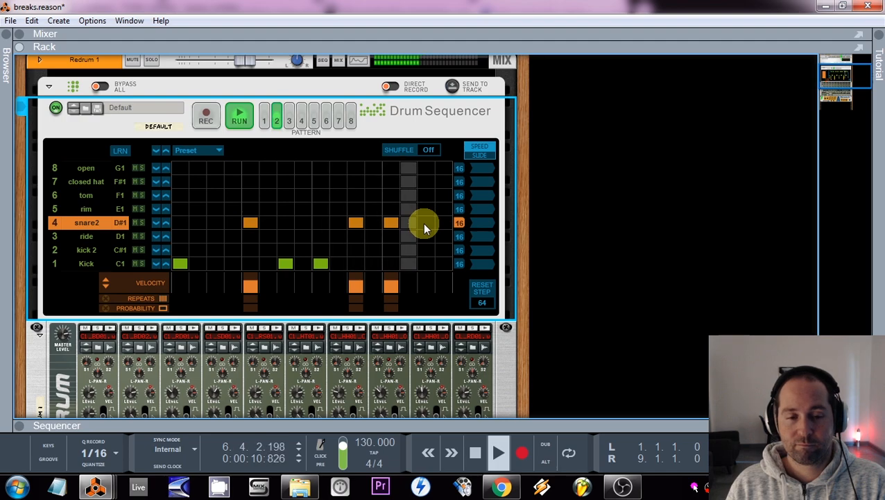
click(356, 222)
click(352, 263)
click(216, 223)
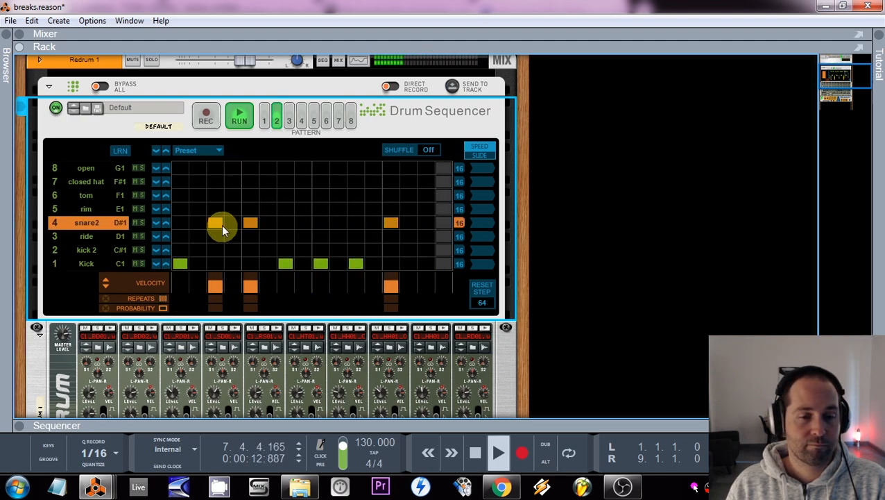
click(353, 263)
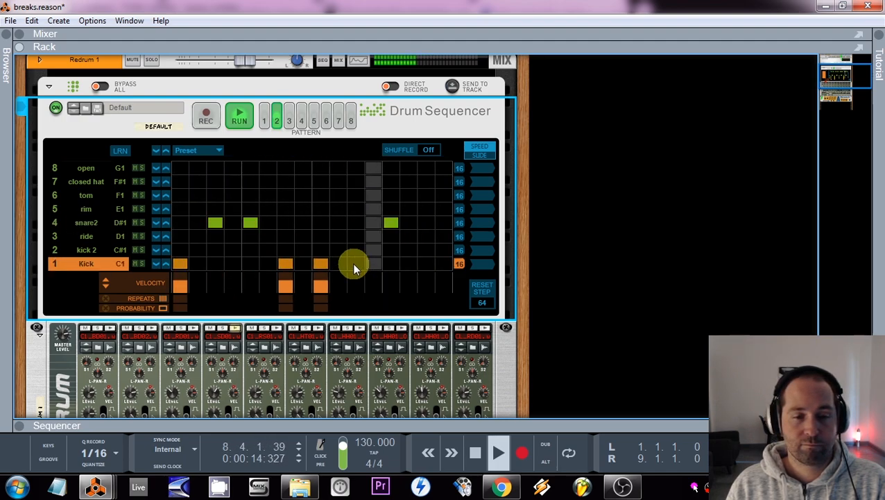
click(426, 222)
click(427, 222)
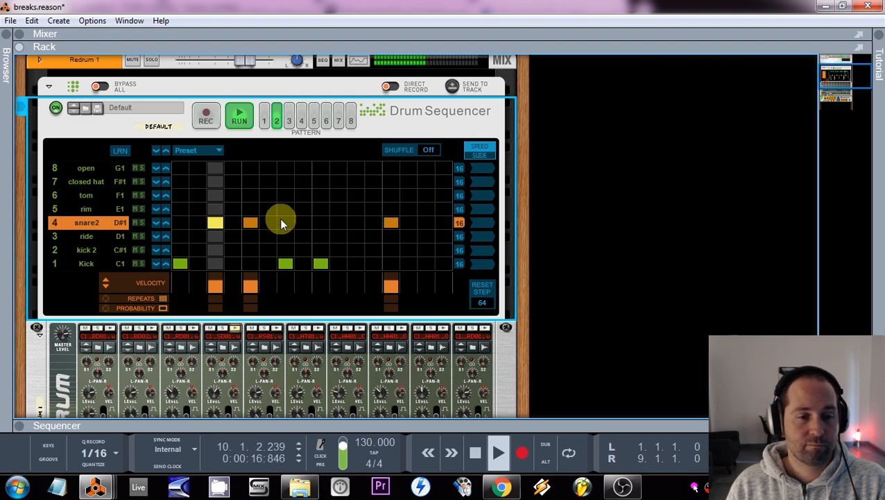
click(216, 222)
Step: Clear the kicks on steps 7 and 9, stop playback, and leave kicks on steps 1, 3 and 5
click(285, 263)
click(321, 264)
key(space)
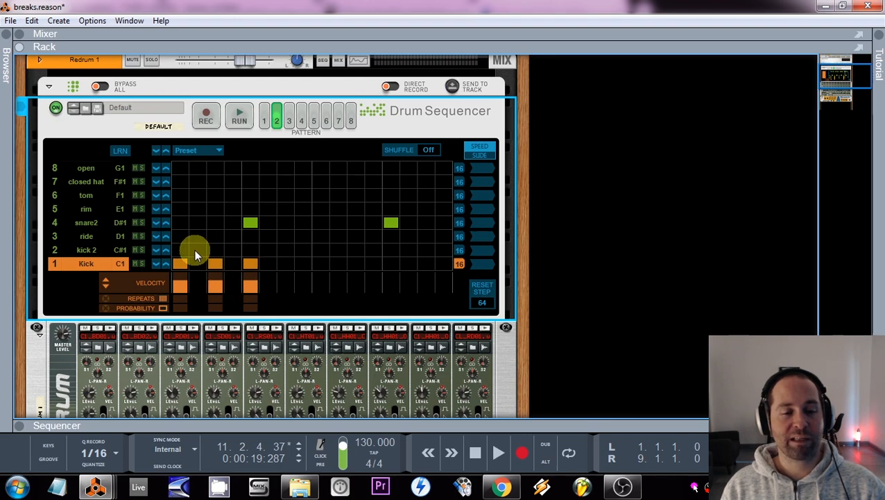
Step: Try kick 2 hits on steps 2 and 4 between the main kicks, and clear the kick 2 row
click(195, 250)
click(231, 249)
click(268, 249)
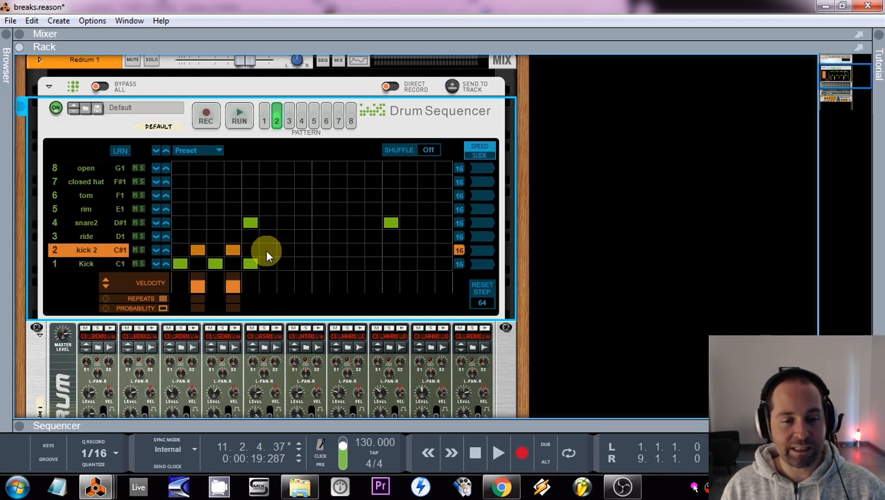
drag(337, 251, 195, 255)
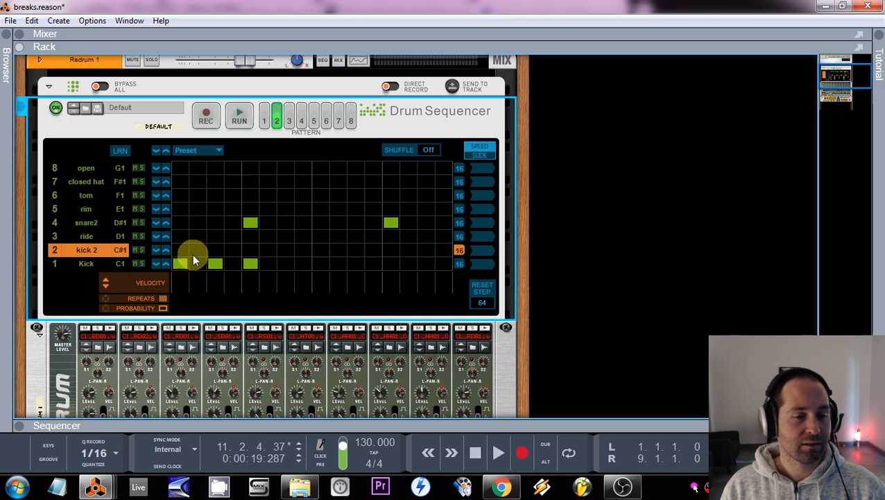
Step: Rearrange the kicks to steps 1, 8, 12 and 14, run the pattern, and try an extra snare2 hit on step 10
click(218, 266)
click(261, 264)
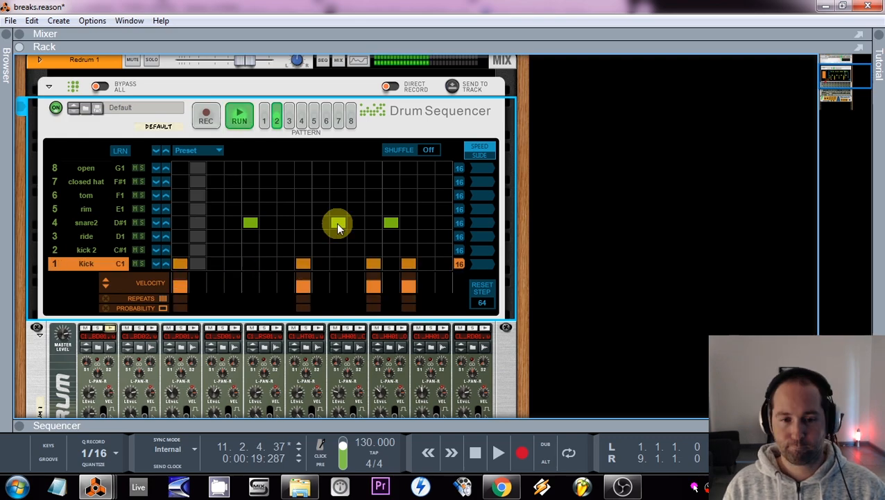
click(336, 223)
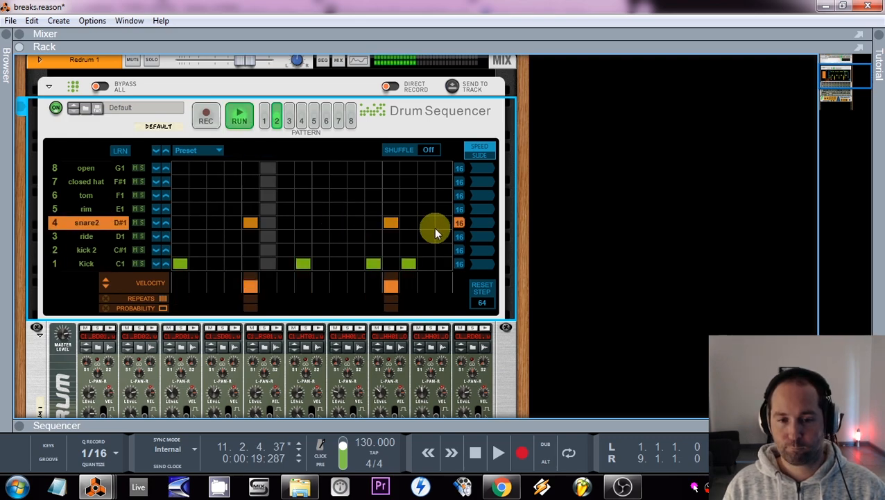
click(338, 222)
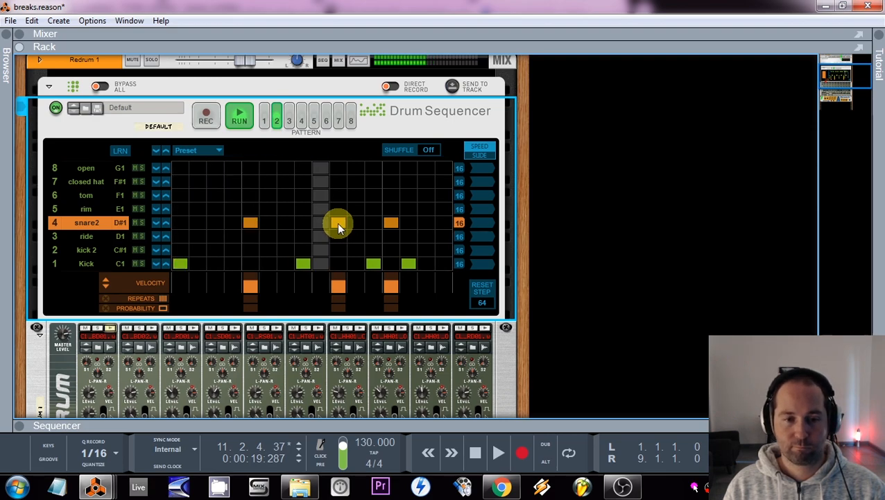
click(338, 224)
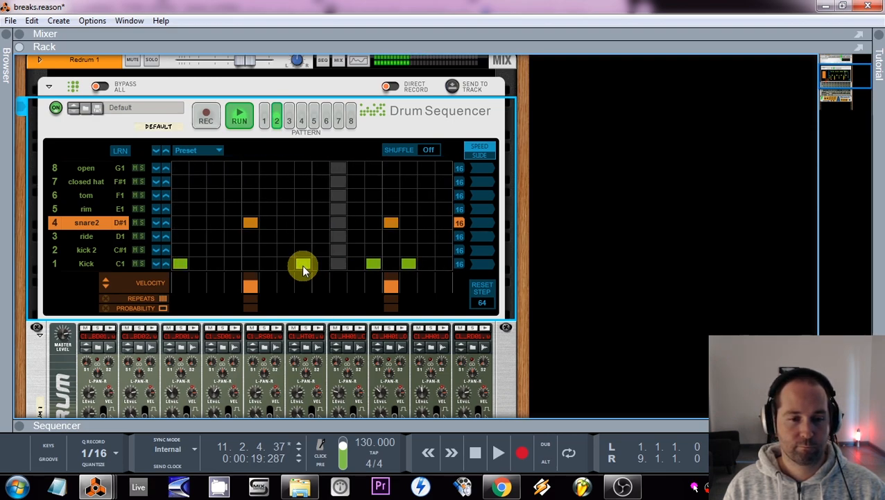
Step: Reduce the pattern to a kick on step 1 and a single snare2 hit on step 9, with the tempo at 140 BPM
click(303, 264)
click(262, 264)
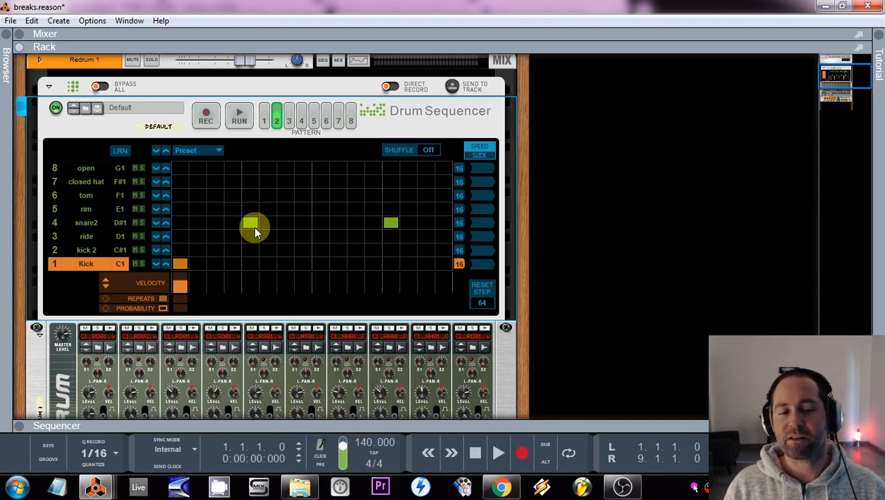
scroll(252, 230, down, 2)
scroll(253, 191, down, 8)
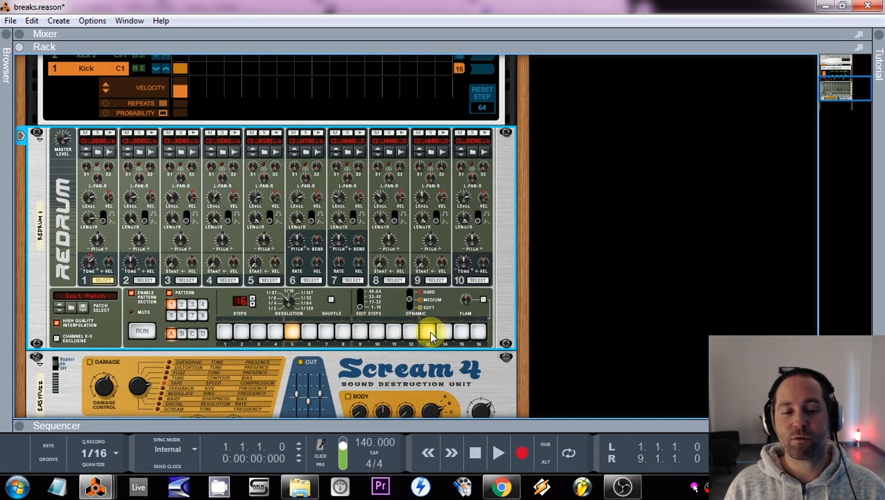
scroll(275, 336, up, 10)
click(319, 222)
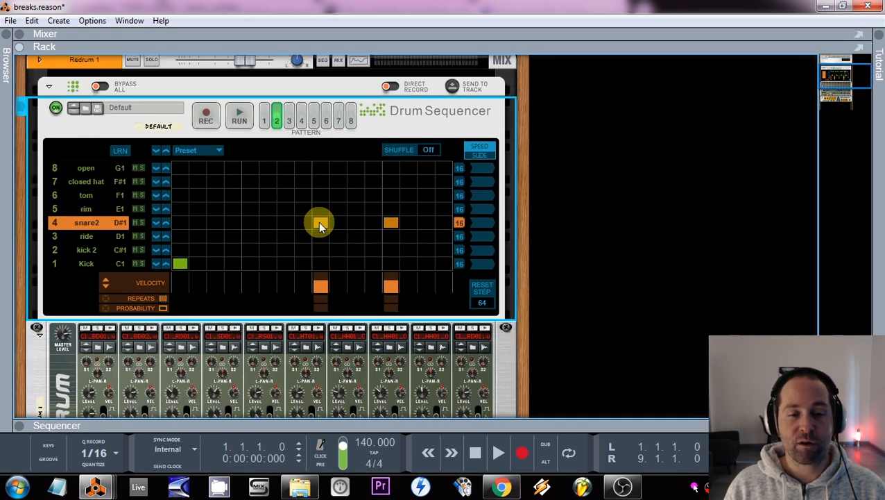
click(387, 228)
scroll(361, 262, down, 8)
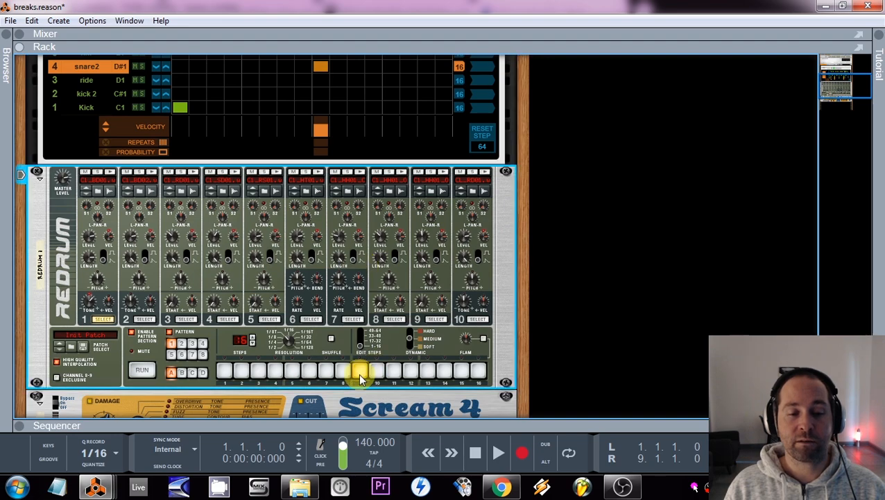
scroll(370, 364, up, 9)
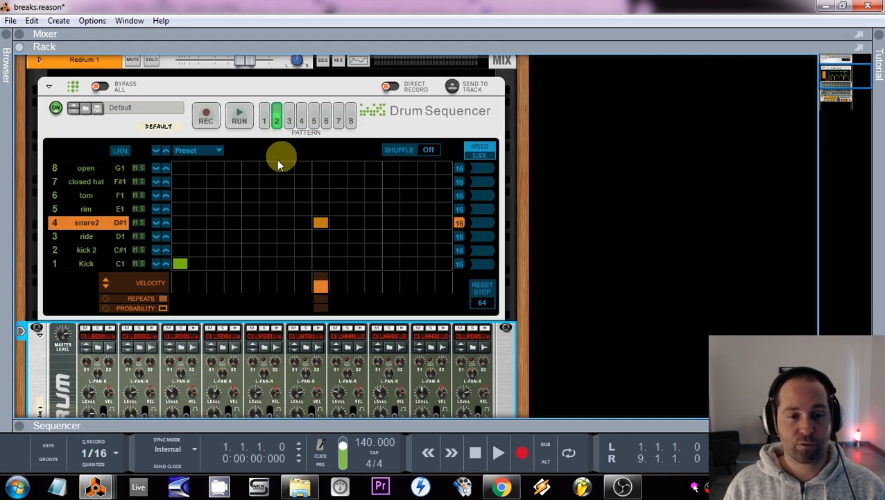
Step: Run the pattern, try extra kicks on steps 6, 11 and 5, and clear them before stopping playback
click(241, 119)
click(269, 265)
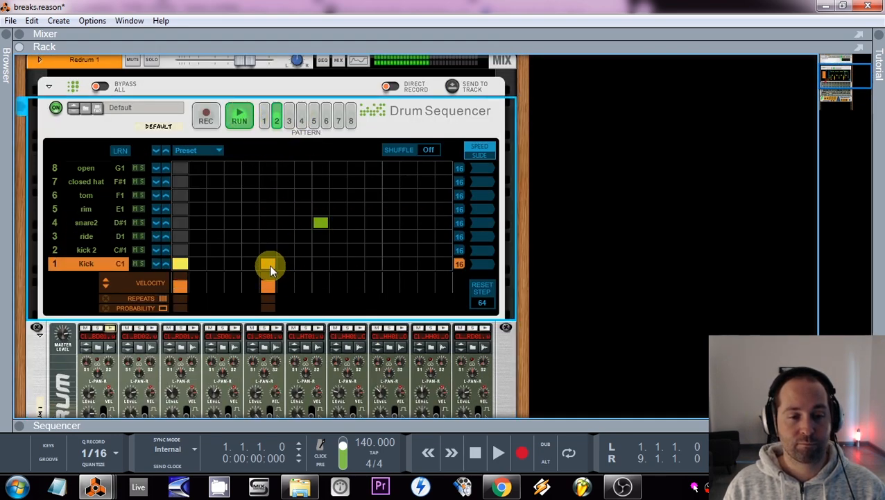
click(269, 265)
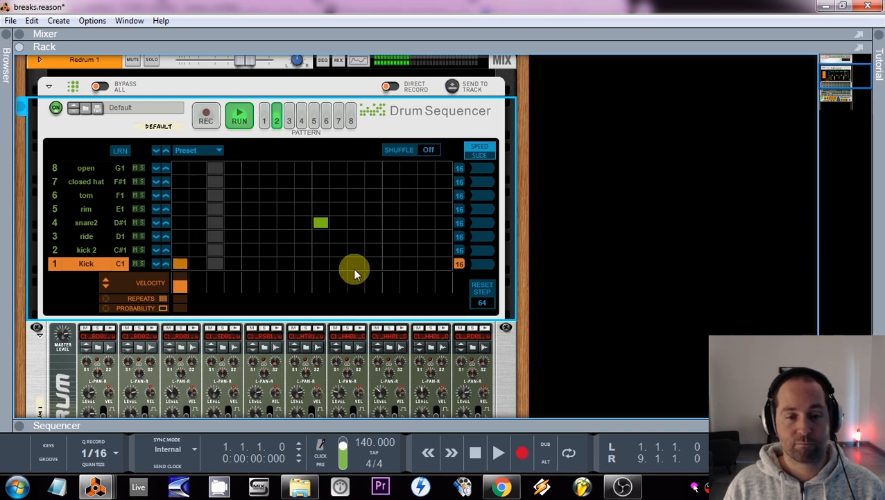
click(355, 267)
click(250, 264)
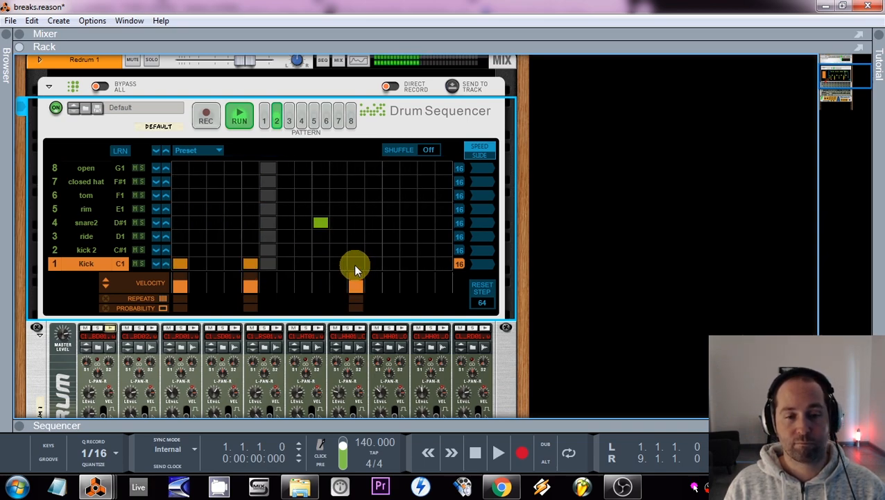
click(355, 264)
click(250, 264)
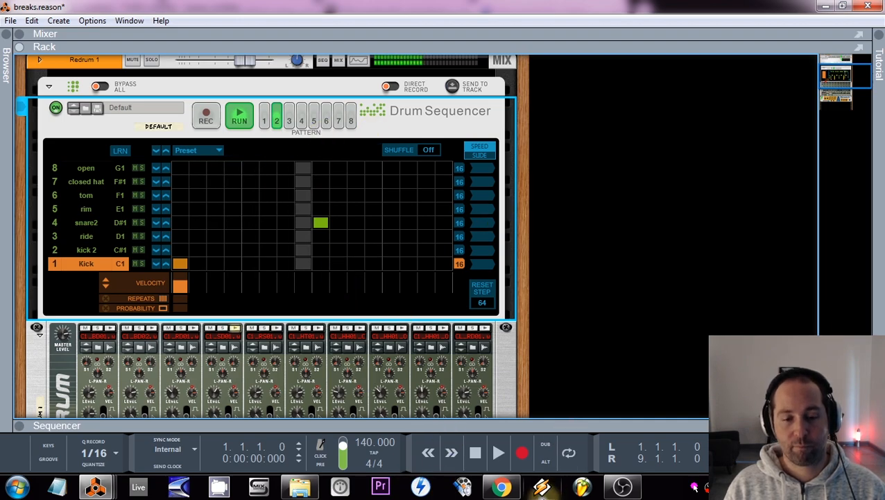
click(472, 449)
Step: Add closed hat hits on steps 7 and 15 and run the pattern
scroll(290, 228, up, 1)
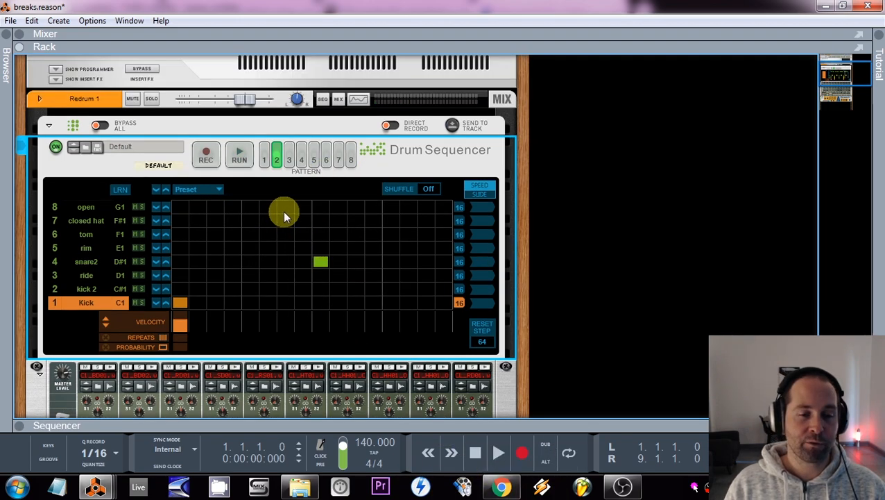
click(285, 208)
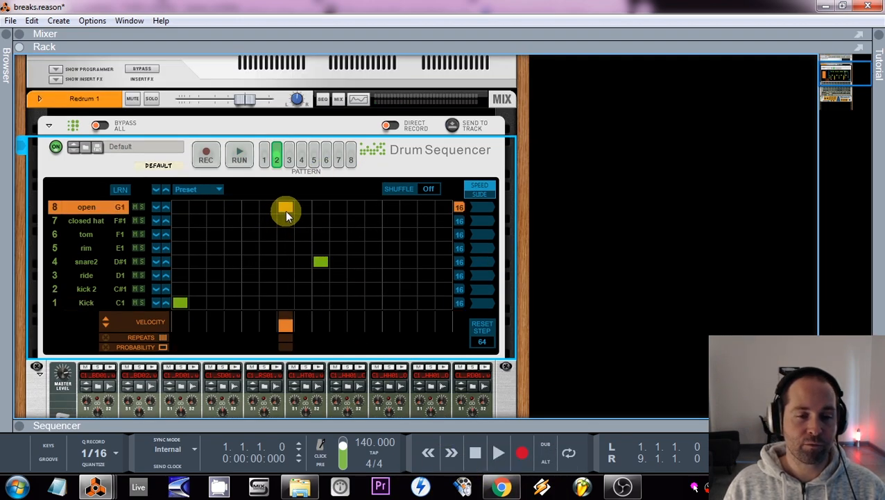
click(426, 219)
click(240, 154)
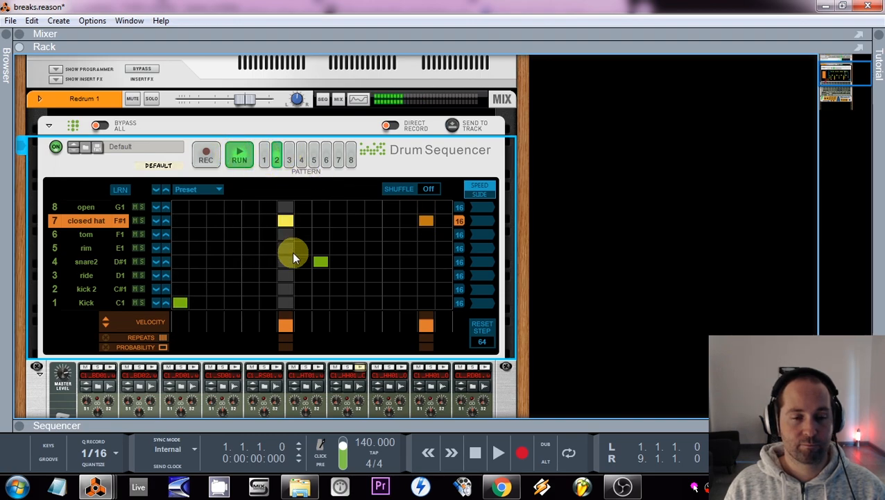
Step: Try extra kicks on steps 5, 11, 13 and 4 against the closed hats, clear them, and stop playback
click(249, 305)
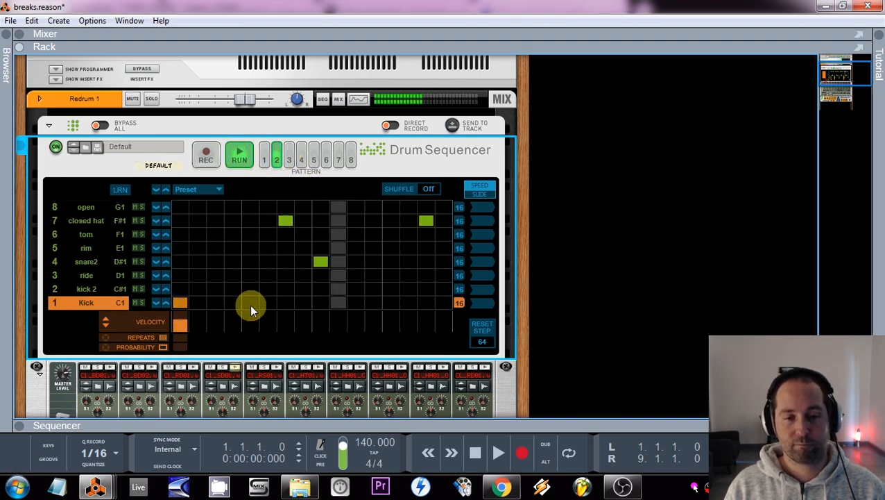
click(357, 305)
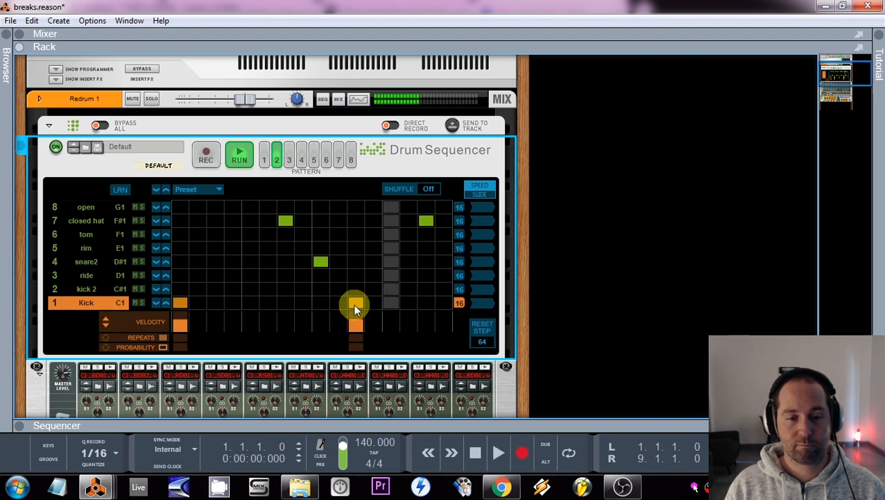
click(355, 303)
click(390, 303)
click(236, 303)
click(389, 303)
click(233, 303)
click(476, 453)
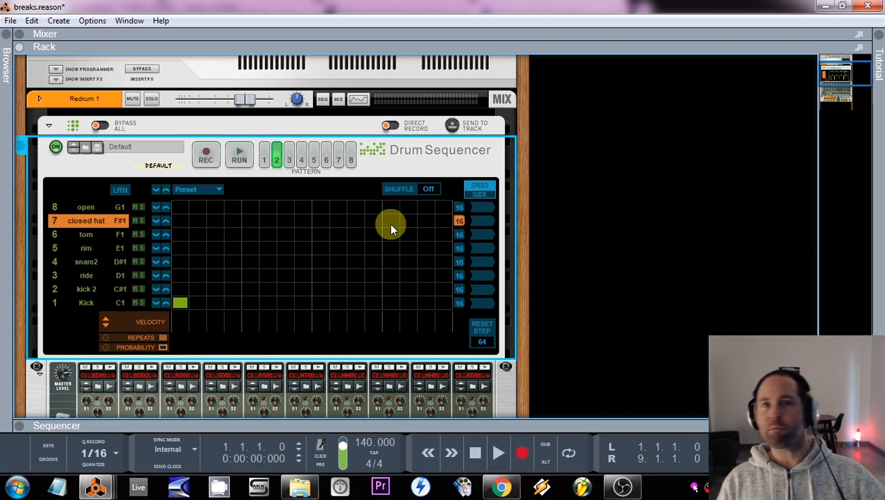
Step: Place snare2 hits on steps 5 and 13 and run the pattern at a tempo of 90 BPM
click(251, 262)
click(391, 261)
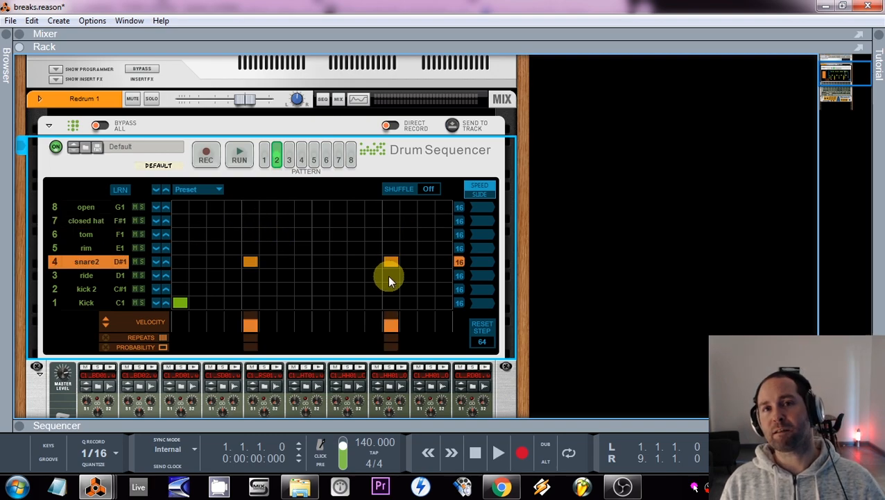
drag(364, 444, 367, 477)
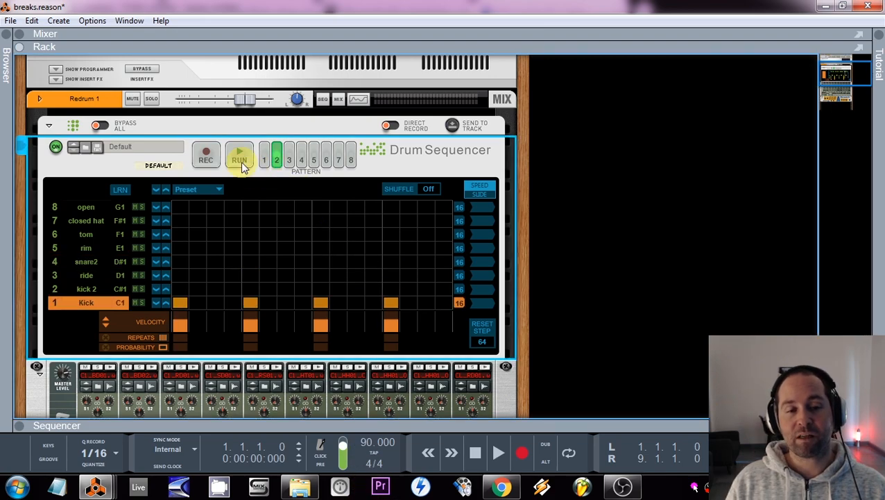
click(239, 158)
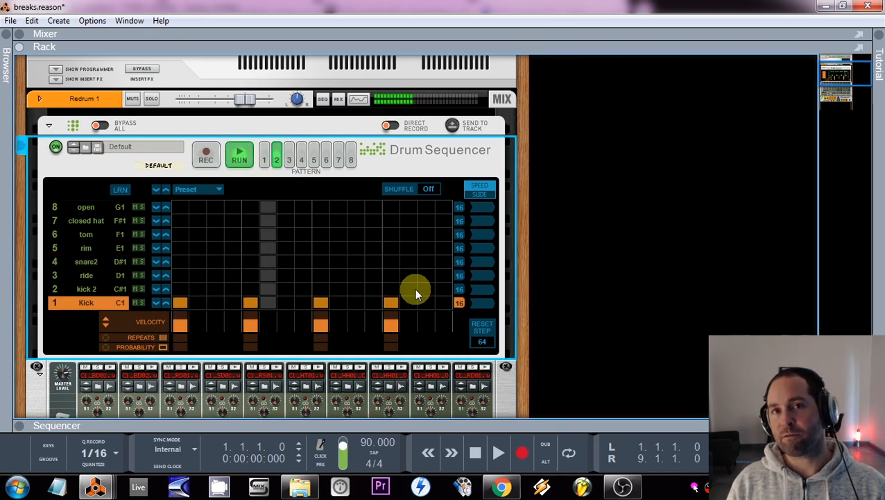
Step: Replace the evenly spaced kicks with kicks on steps 1, 4, 7, 10, 13 and 16, and restart playback
click(478, 455)
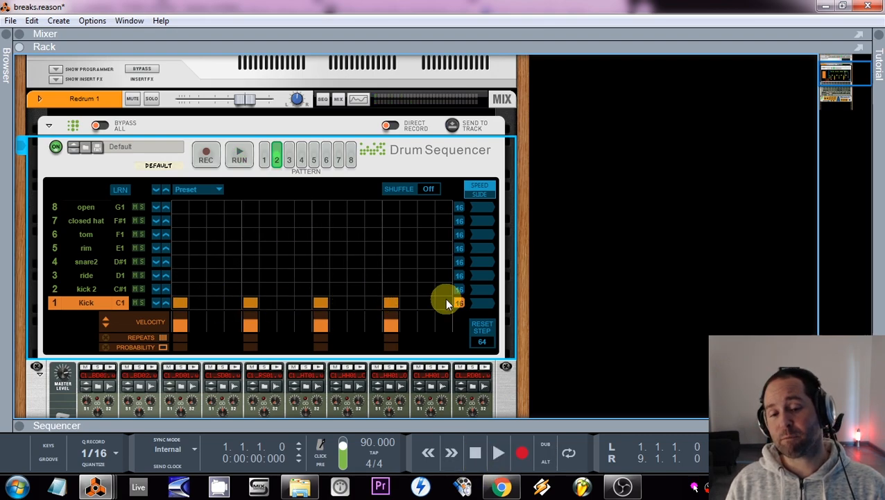
drag(393, 303, 226, 313)
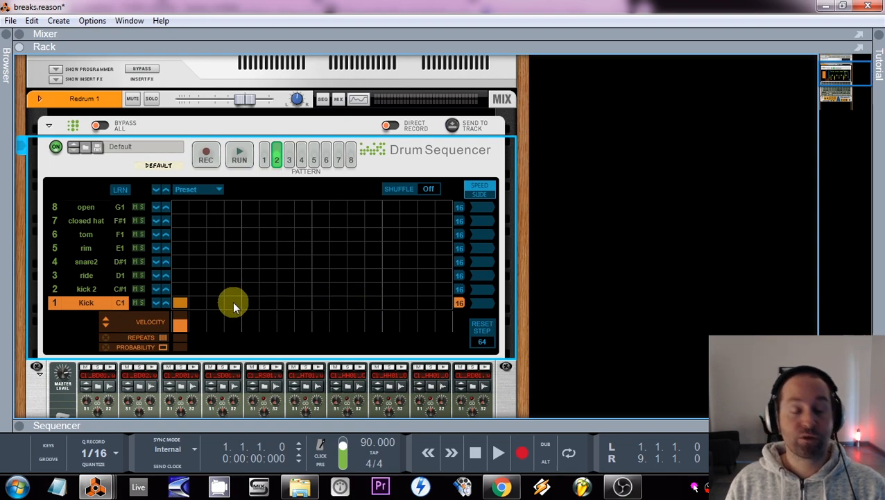
click(233, 305)
click(288, 305)
click(338, 305)
click(391, 305)
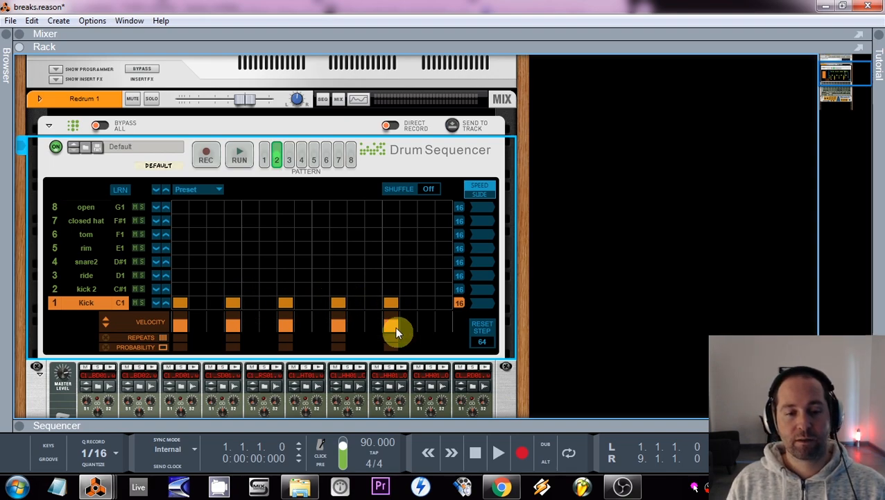
click(498, 460)
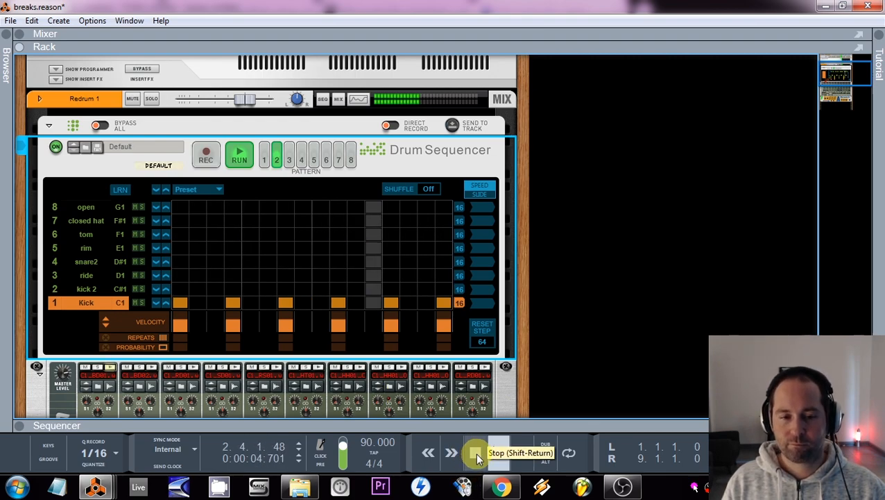
Step: Add snare2 hits on steps 5 and 13 and clear the kick on step 13
click(252, 261)
click(391, 261)
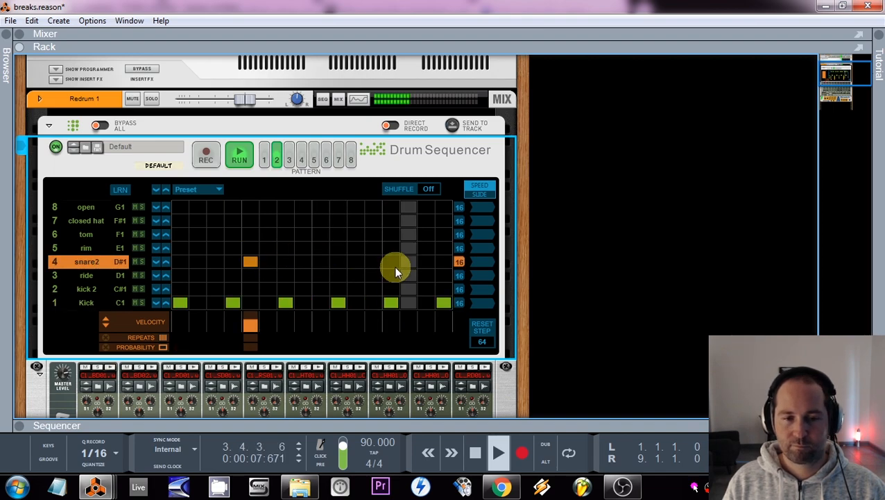
click(391, 302)
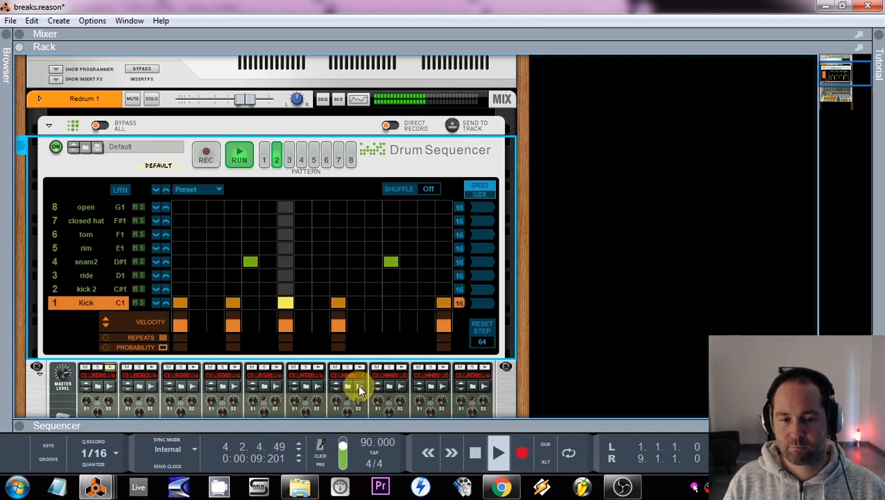
Step: Try swapping the kick for a snare2 hit on step 10, then on step 16, restoring the kick each time
click(338, 261)
click(338, 302)
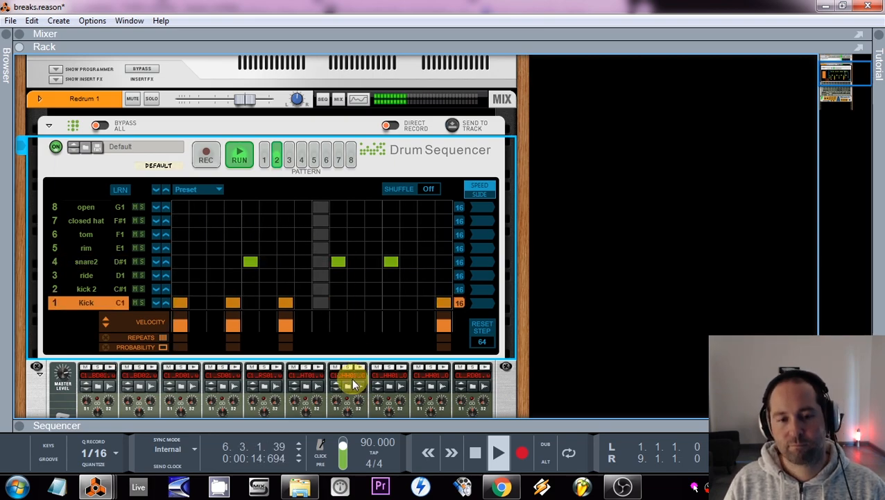
click(336, 302)
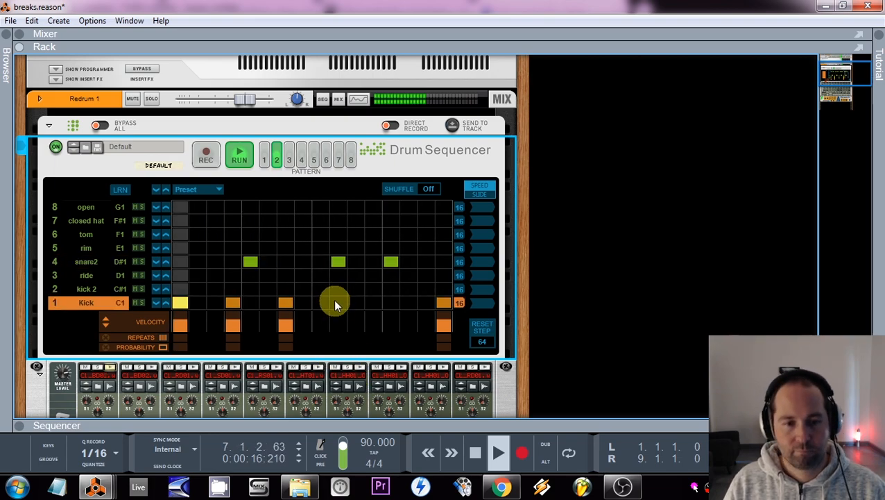
click(338, 261)
click(444, 262)
click(444, 303)
click(443, 303)
click(444, 262)
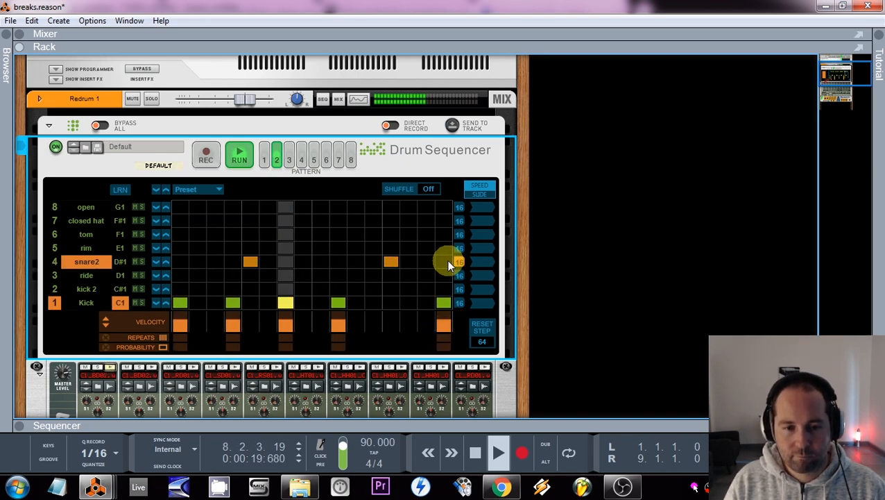
Step: Try swapping the kick for a snare2 hit on step 7, then again on step 10, restoring both kicks
click(285, 262)
click(286, 302)
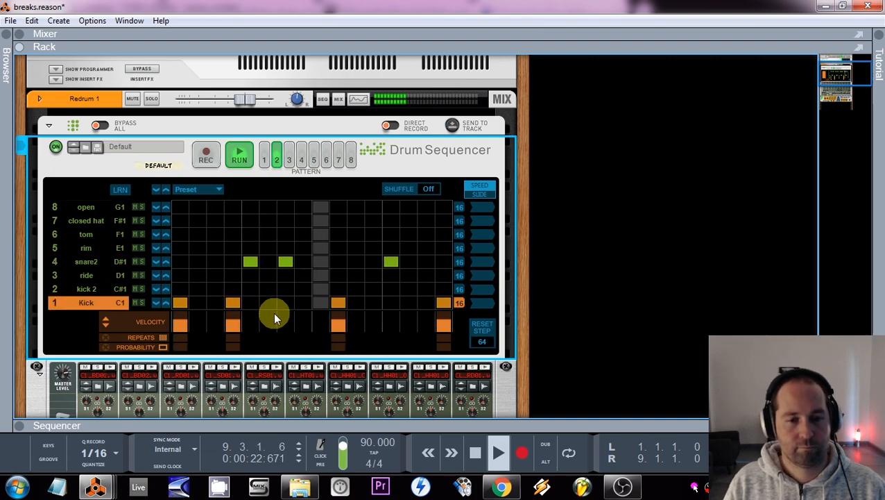
click(285, 303)
click(284, 264)
click(339, 263)
click(338, 301)
click(338, 302)
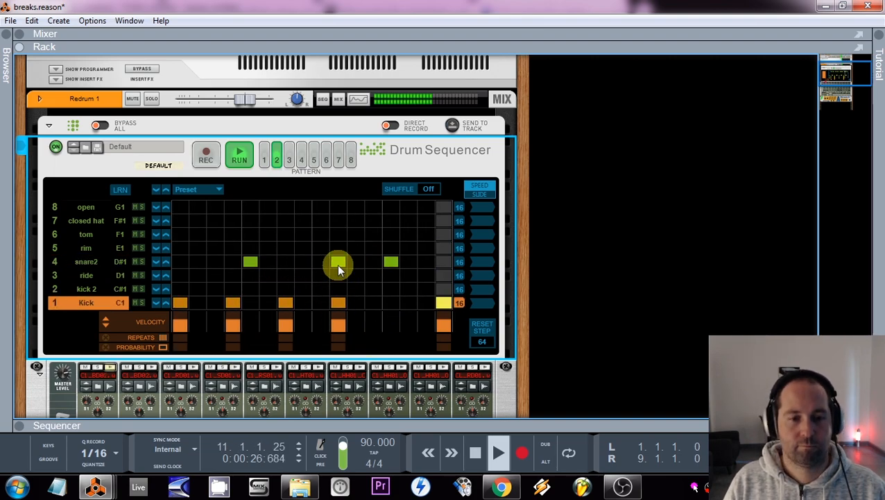
click(338, 263)
Step: Replace the kick on step 7 with a snare2 hit and stop playback
click(285, 262)
click(285, 303)
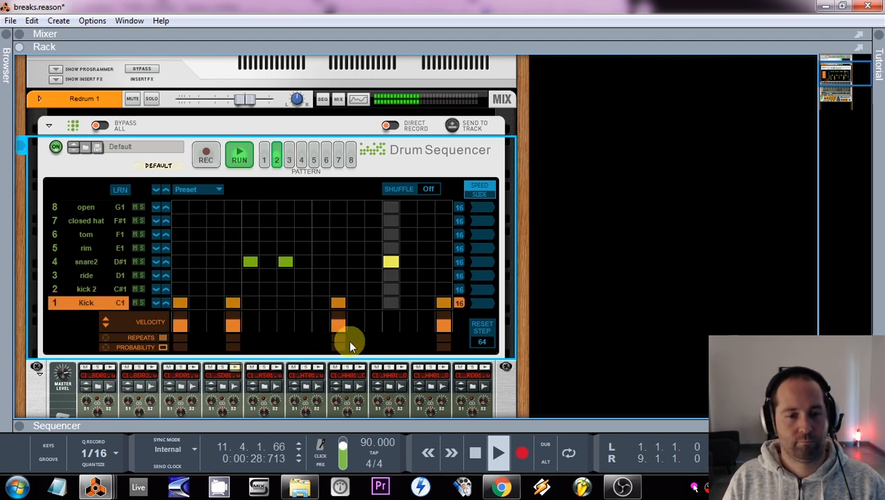
click(476, 452)
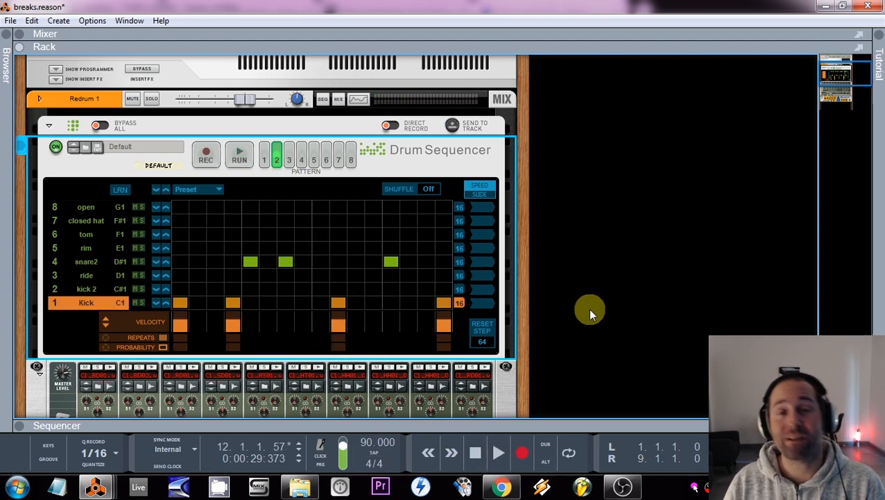